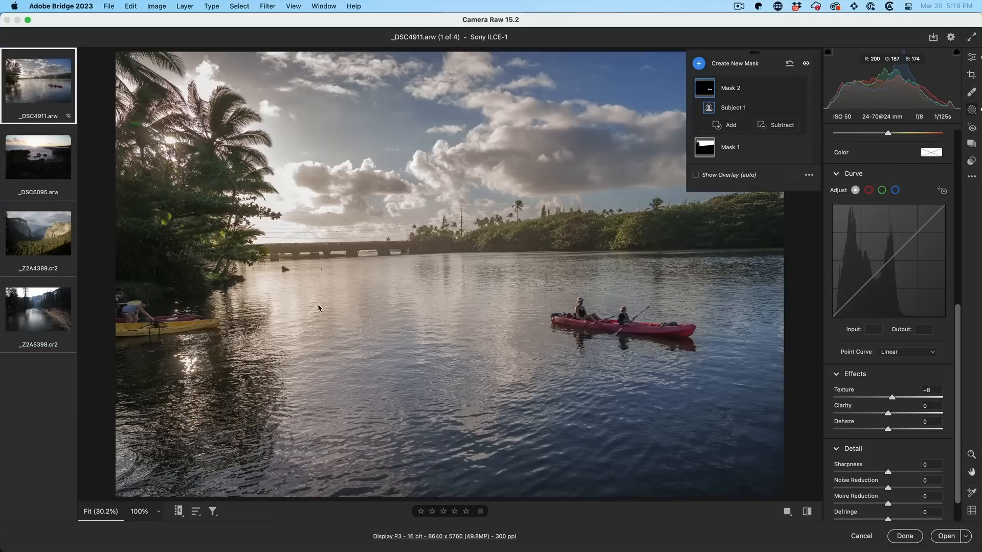
# Dock the floating Masks panel in the right column and compare the kayak photo before and after.
pyautogui.moveTo(751, 53); pyautogui.dragTo(876, 123)
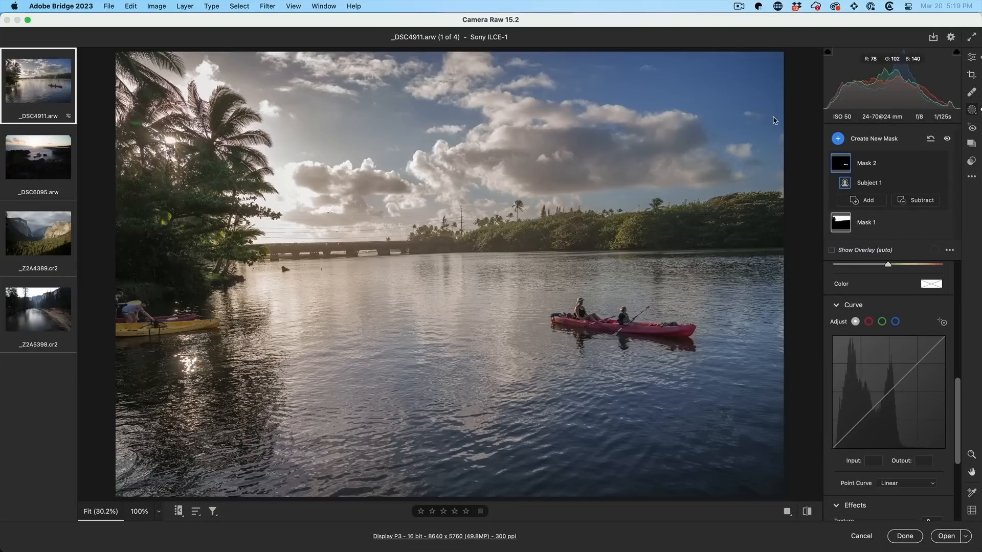
pyautogui.press('p')
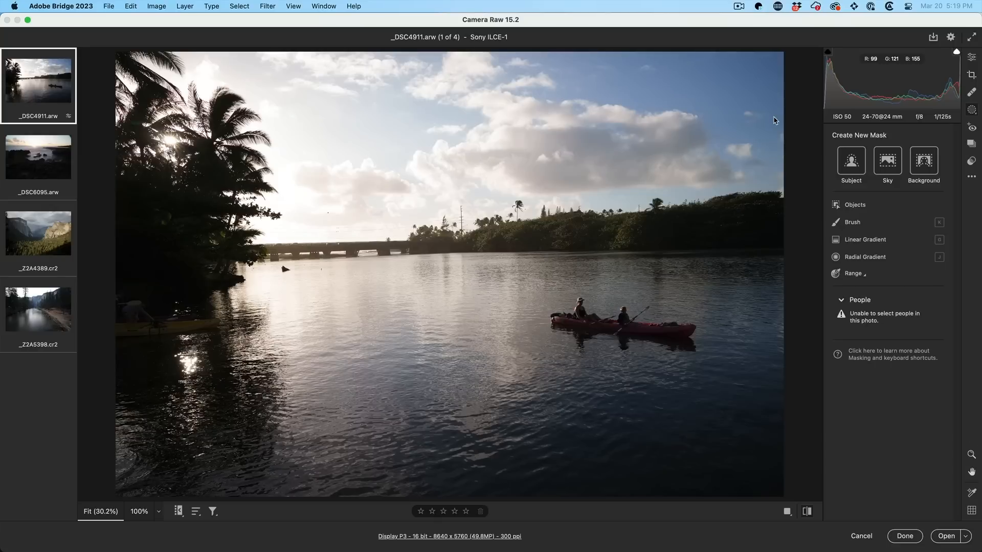
pyautogui.press('p')
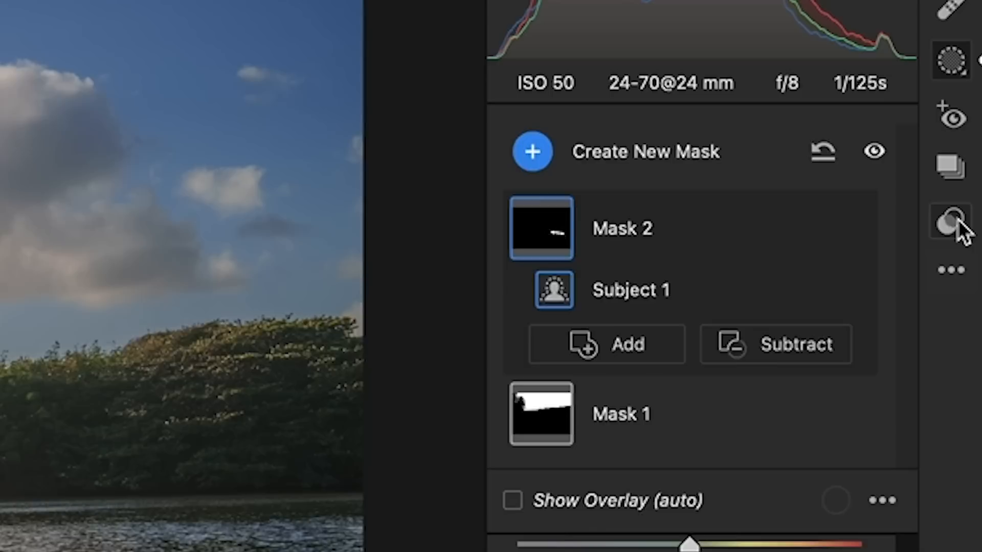
# Start a new preset with Subset set to None, including only the Basic adjustments.
pyautogui.click(972, 161)
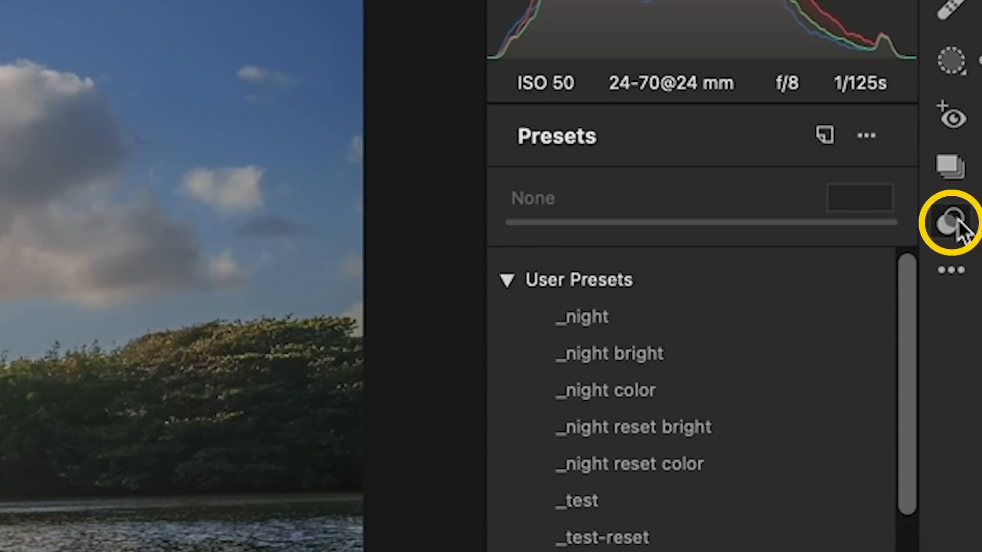
pyautogui.click(826, 138)
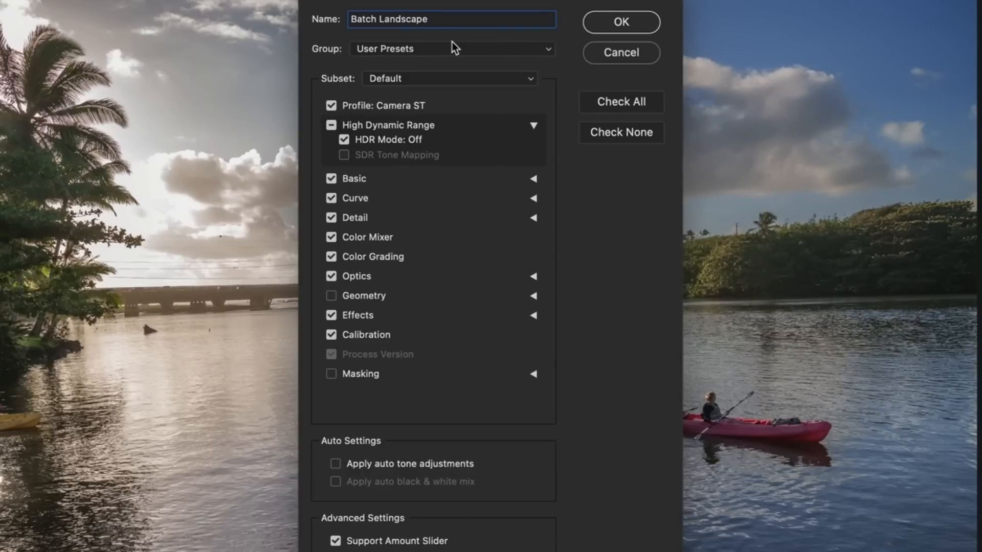
pyautogui.click(412, 79)
pyautogui.click(438, 98)
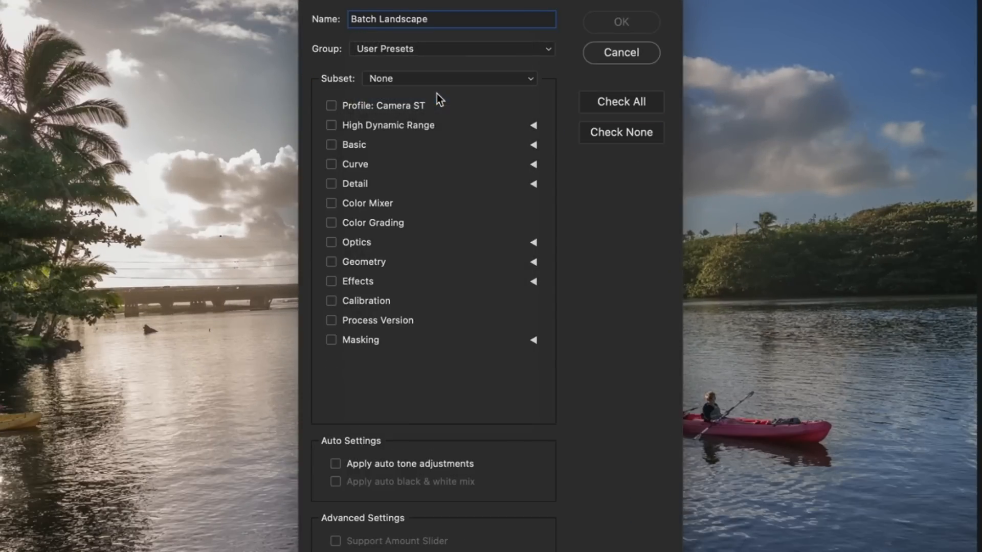
pyautogui.click(331, 145)
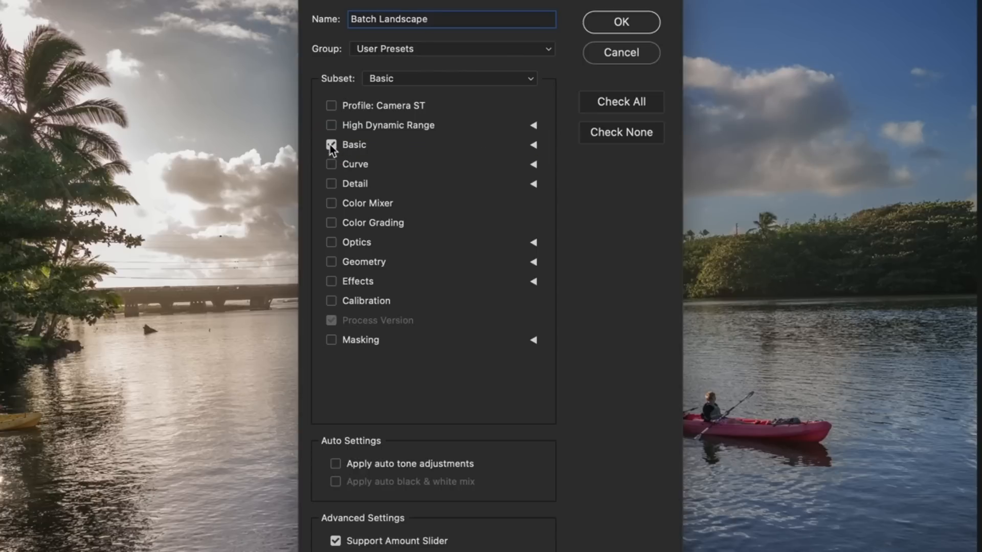
pyautogui.click(533, 146)
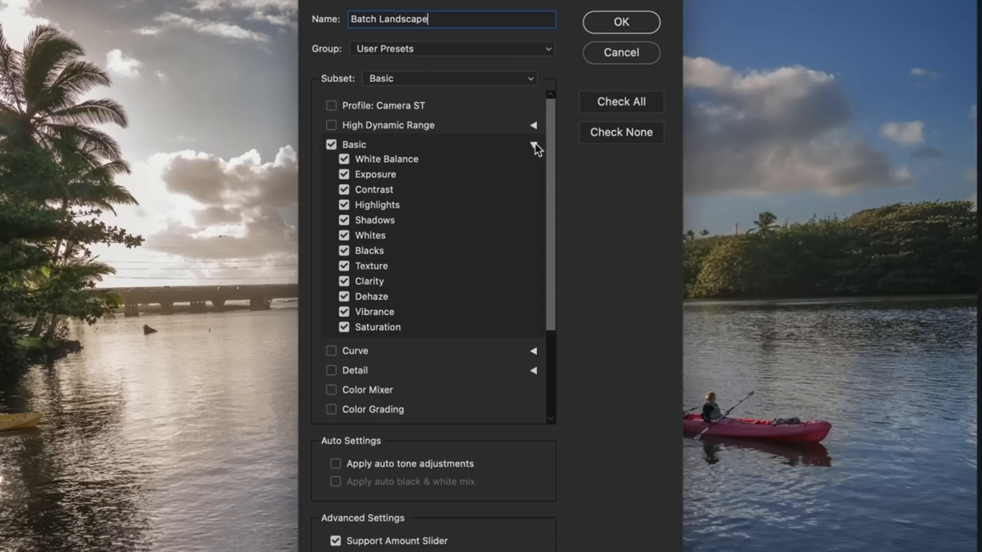
pyautogui.click(533, 145)
# Add Masking to the Batch Landscape preset and save it in User Presets.
pyautogui.click(331, 340)
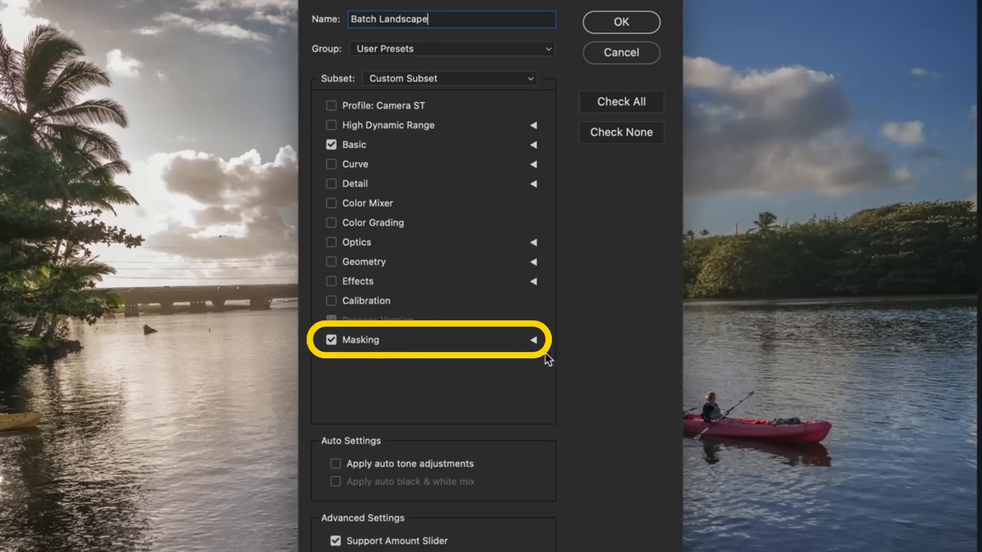
pyautogui.click(535, 340)
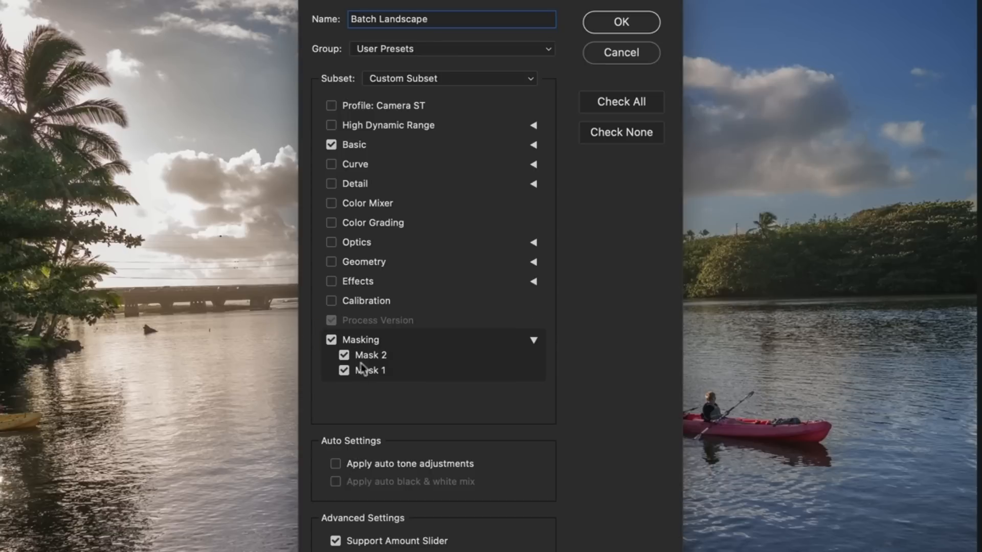
pyautogui.click(535, 341)
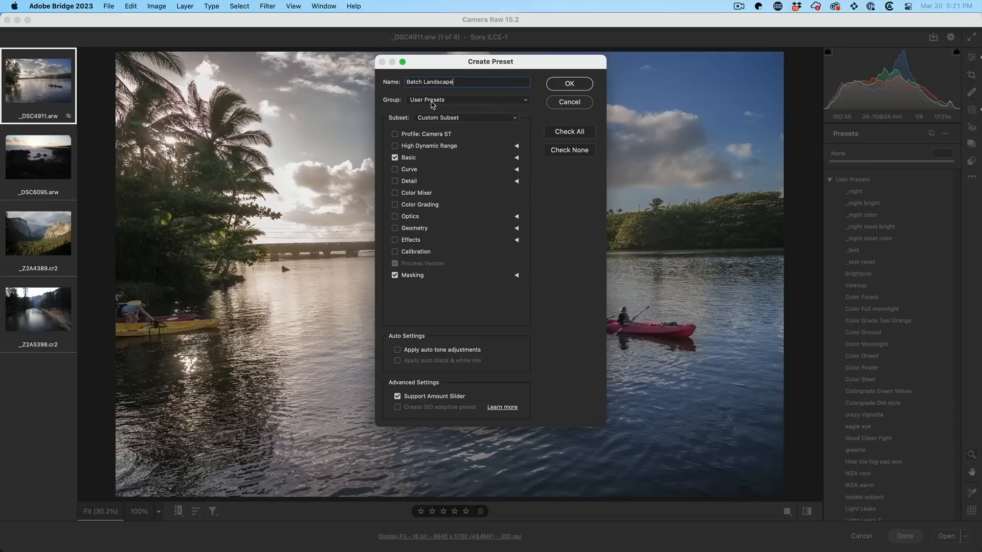
pyautogui.click(432, 100)
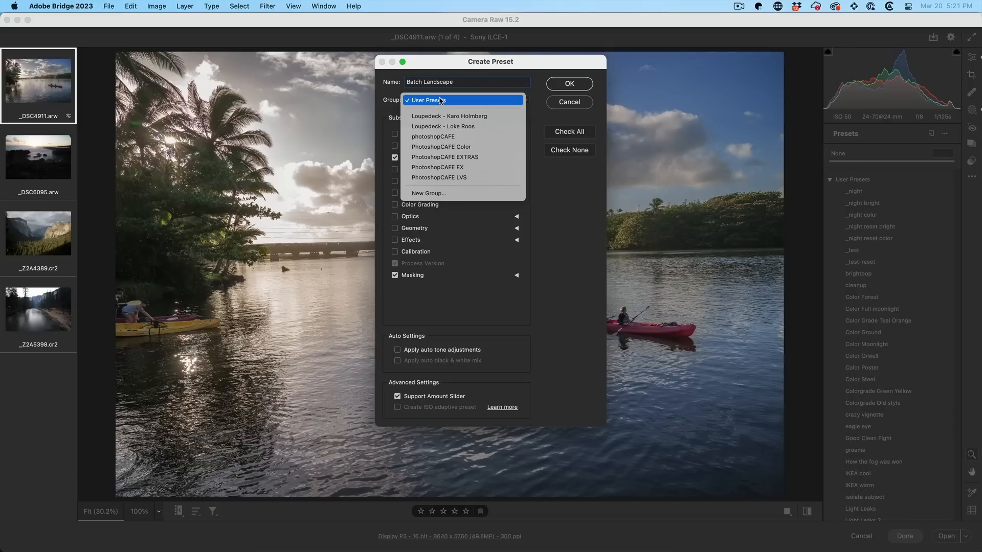
pyautogui.click(434, 100)
pyautogui.click(569, 83)
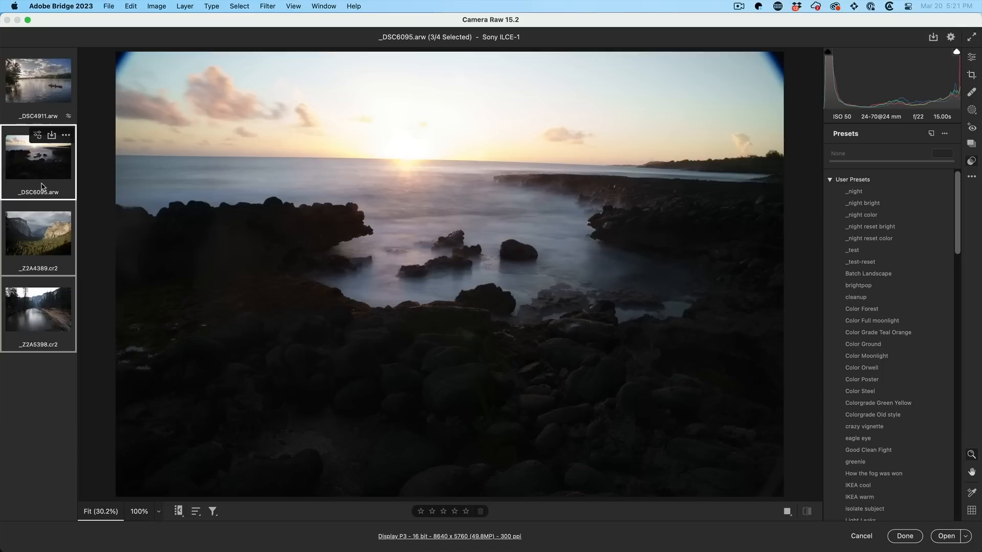
# Step through the opened filmstrip photos to _DSC6095.arw.
pyautogui.press('Down')
pyautogui.press('Down')
pyautogui.press('Up')
pyautogui.press('Up')
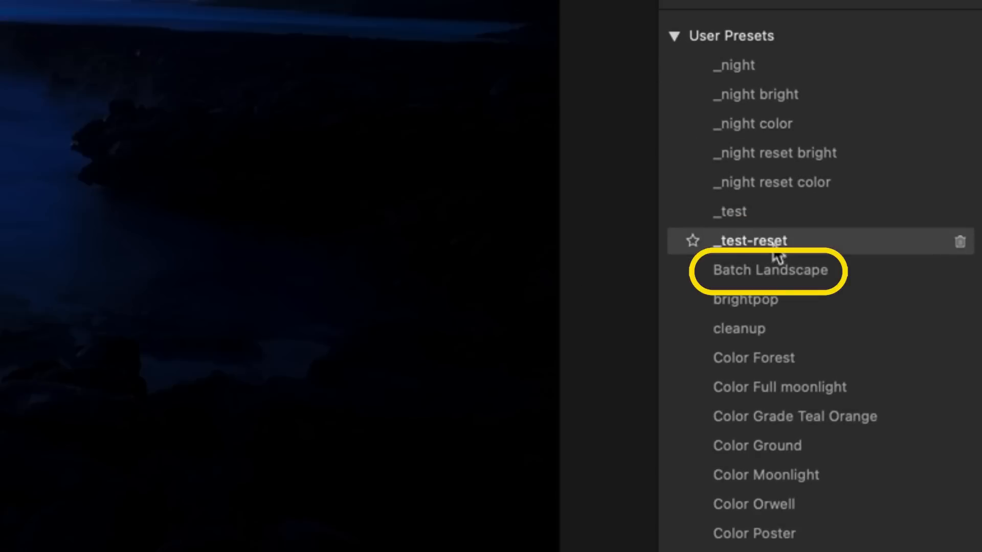
# Apply the Batch Landscape preset to the photo and compare it against the original with undo/redo.
pyautogui.click(787, 270)
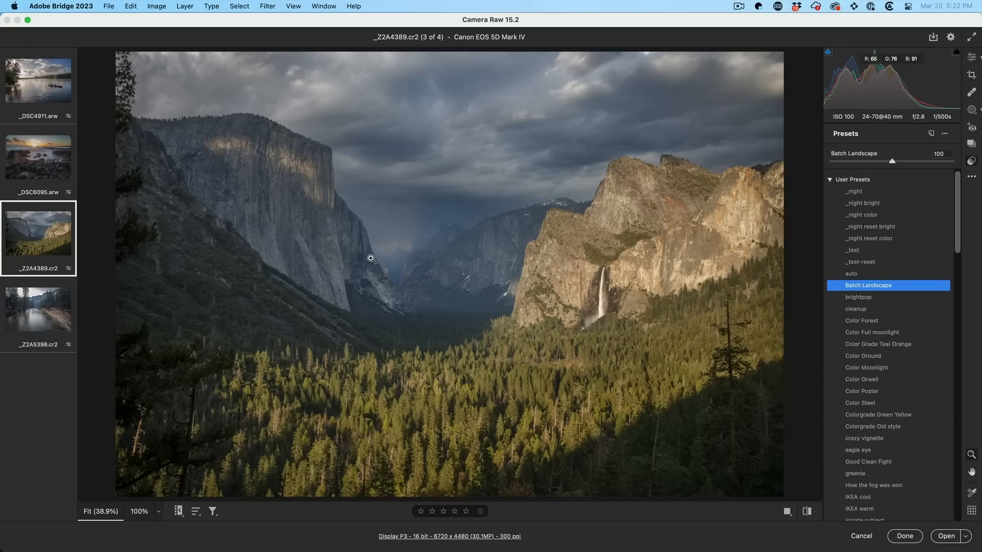
pyautogui.press('super+z')
pyautogui.press('super+shift+z')
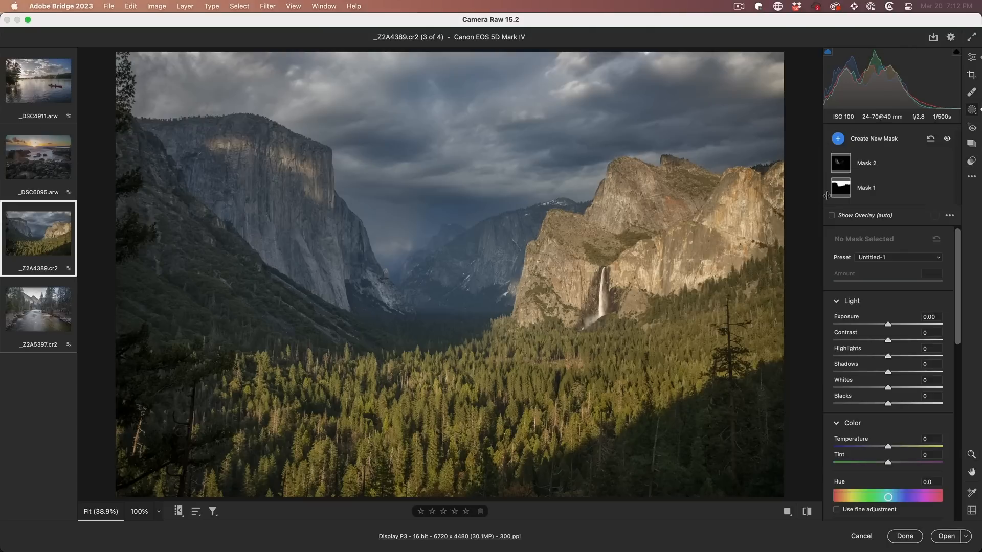
pyautogui.moveTo(842, 192)
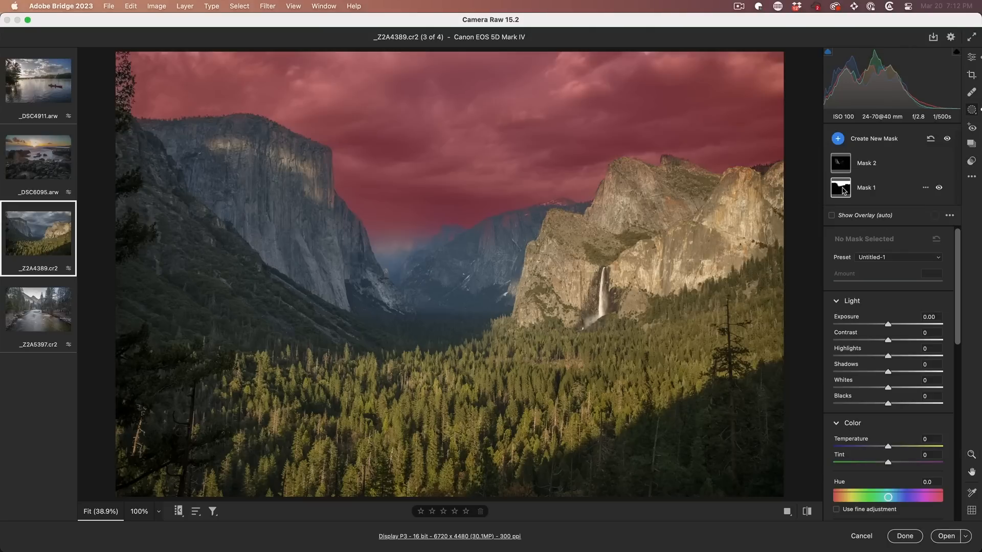
pyautogui.moveTo(840, 163)
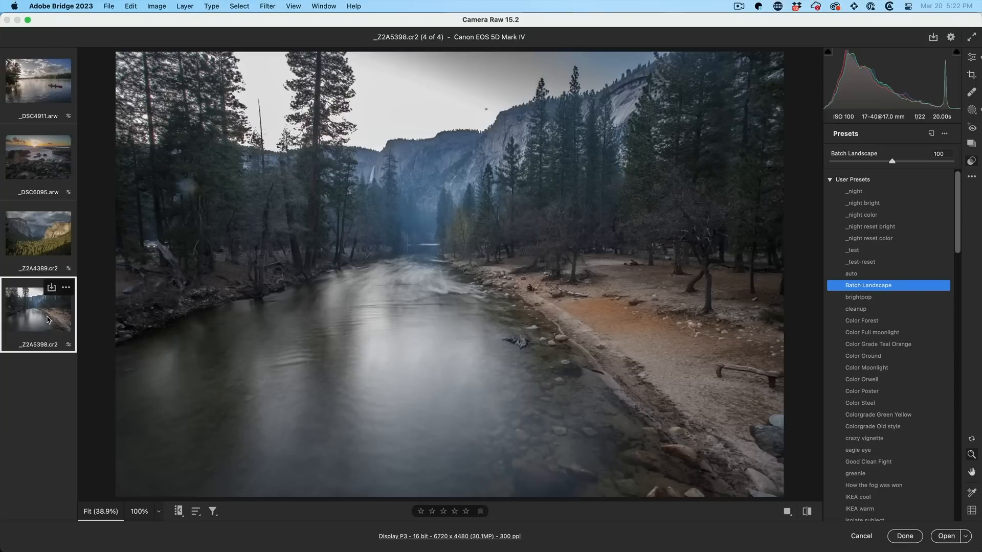
# Apply Batch Landscape to the _DSC6095 sunset photo and lower the preset amount to 61.
pyautogui.press('super+z')
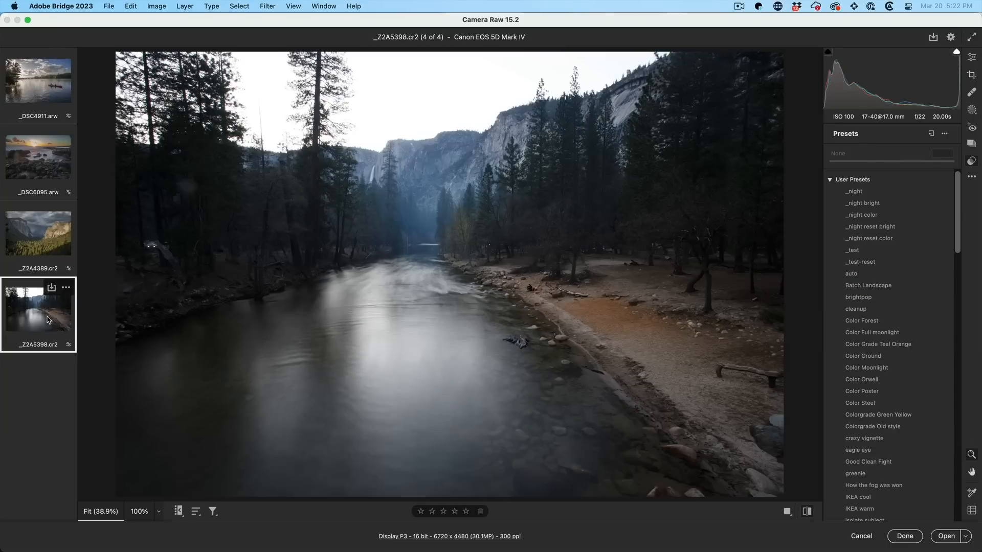
pyautogui.press('super+shift+z')
pyautogui.press('Up')
pyautogui.press('Up')
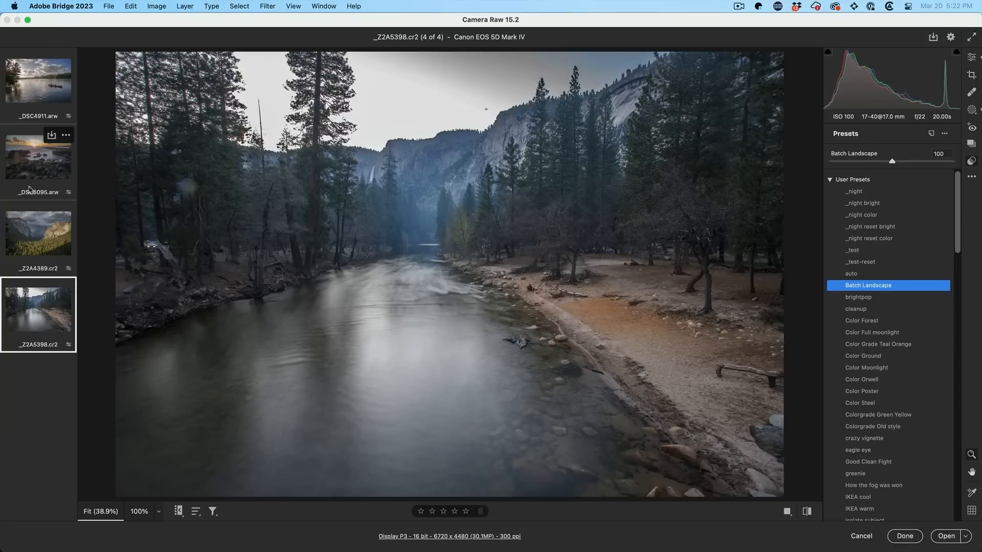
pyautogui.press('super+shift+z')
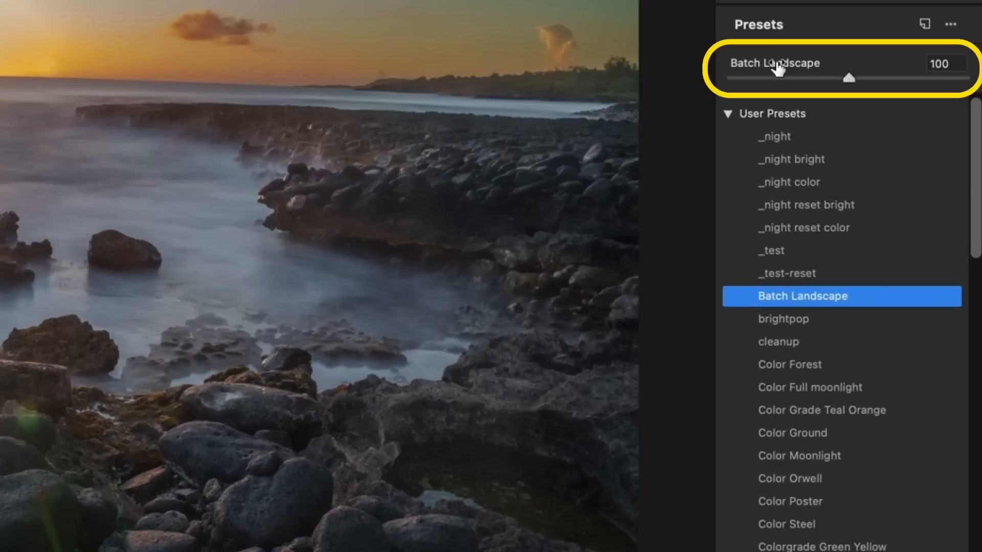
pyautogui.moveTo(841, 78); pyautogui.dragTo(820, 72)
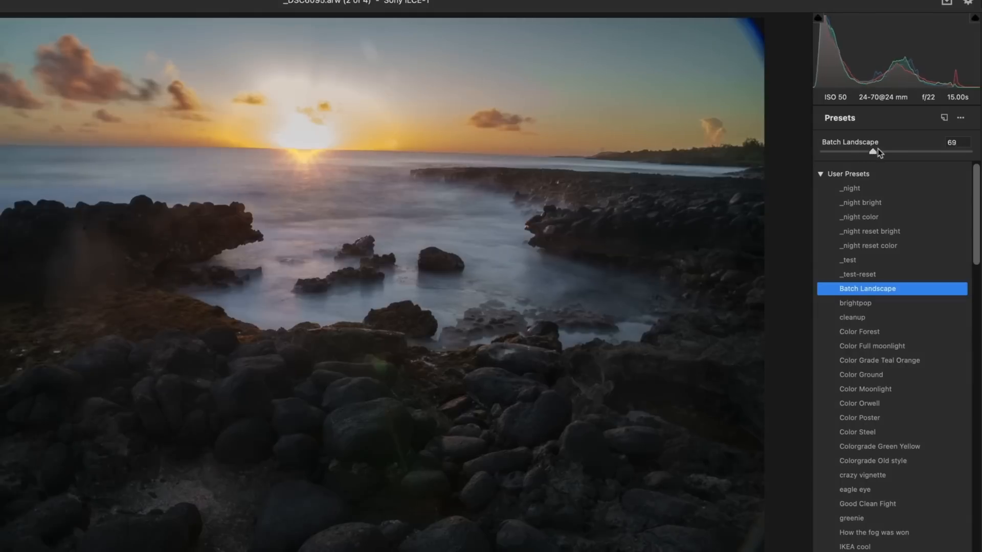
pyautogui.moveTo(877, 149)
pyautogui.mouseDown()
pyautogui.moveTo(888, 149)
pyautogui.moveTo(852, 147)
pyautogui.moveTo(867, 148)
pyautogui.mouseUp()
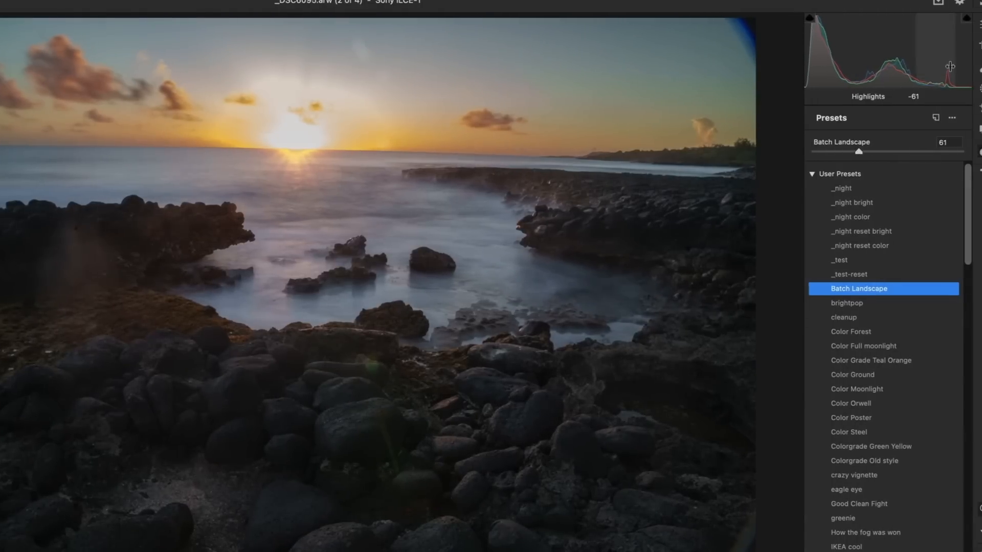
# In the Edit panel, raise the sunset photo's Highlights from -61 to -48.
pyautogui.click(972, 30)
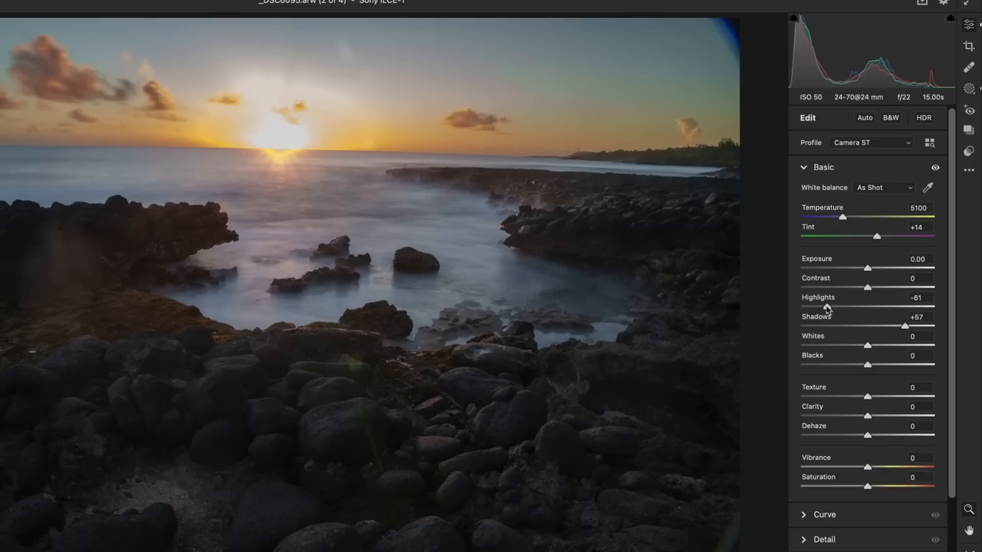
pyautogui.moveTo(829, 307)
pyautogui.mouseDown()
pyautogui.moveTo(874, 306)
pyautogui.moveTo(846, 307)
pyautogui.mouseUp()
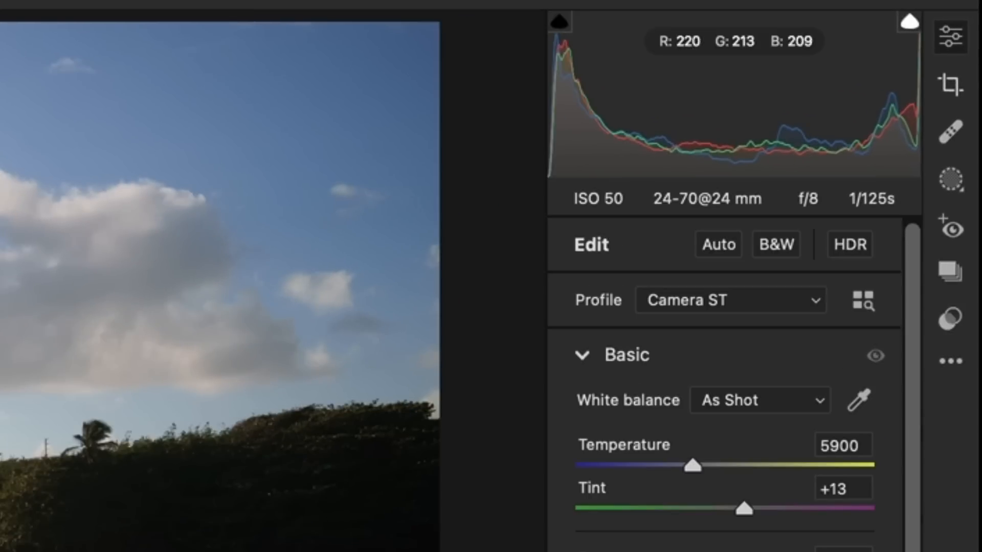
# Apply Batch Landscape to the kayak photo _DSC4911 and close Camera Raw with Done.
pyautogui.click(949, 318)
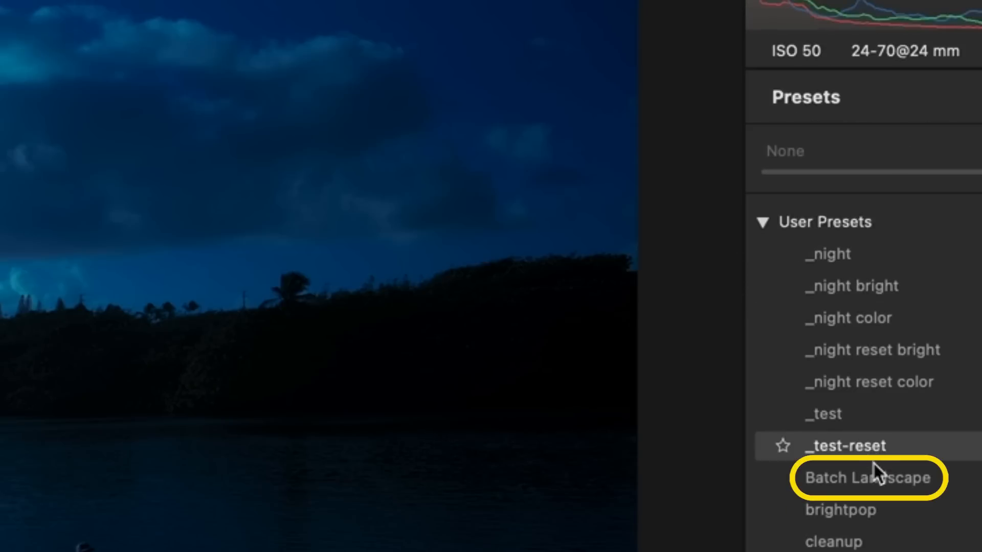
pyautogui.click(877, 475)
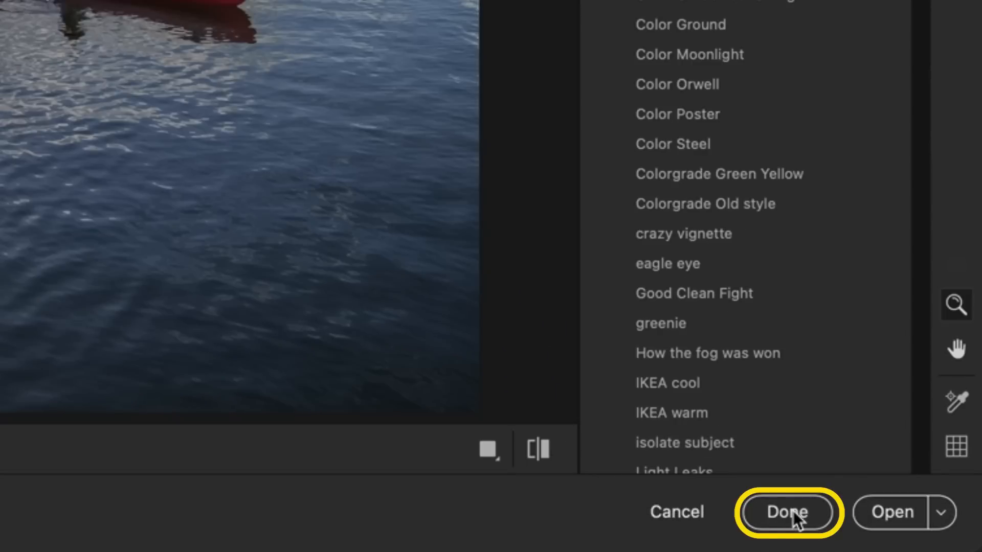
pyautogui.click(794, 514)
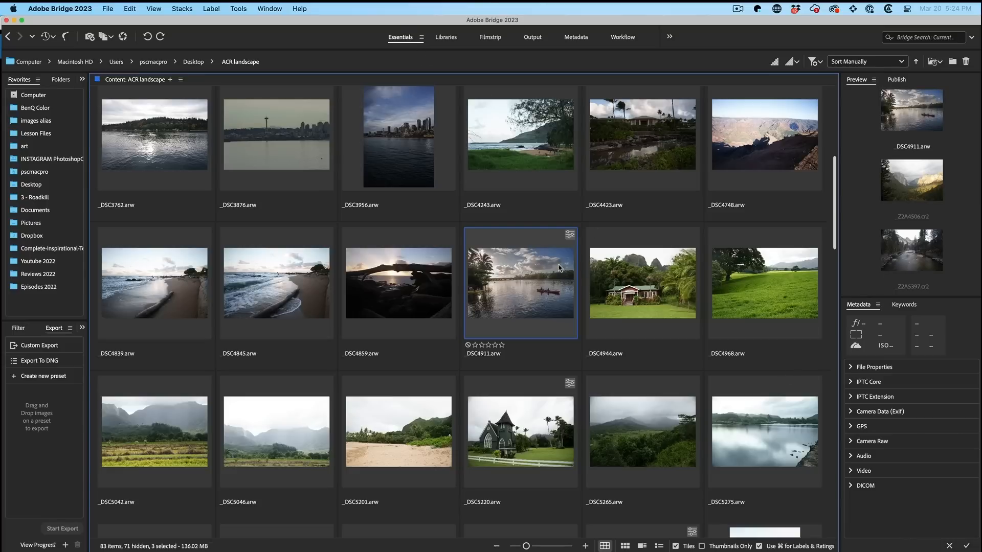
# Copy the develop settings of the edited _DSC4911 photo.
pyautogui.click(521, 270)
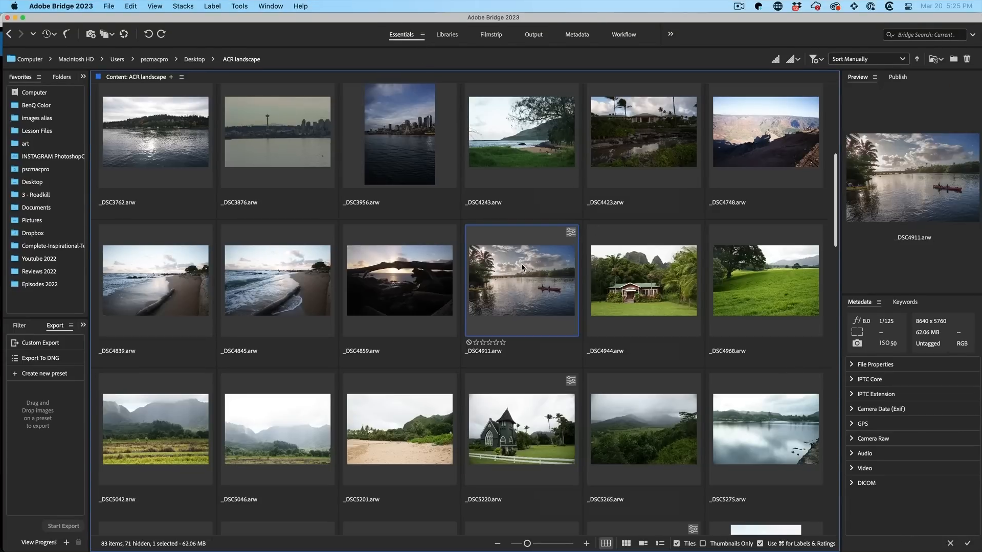
pyautogui.rightClick(521, 269)
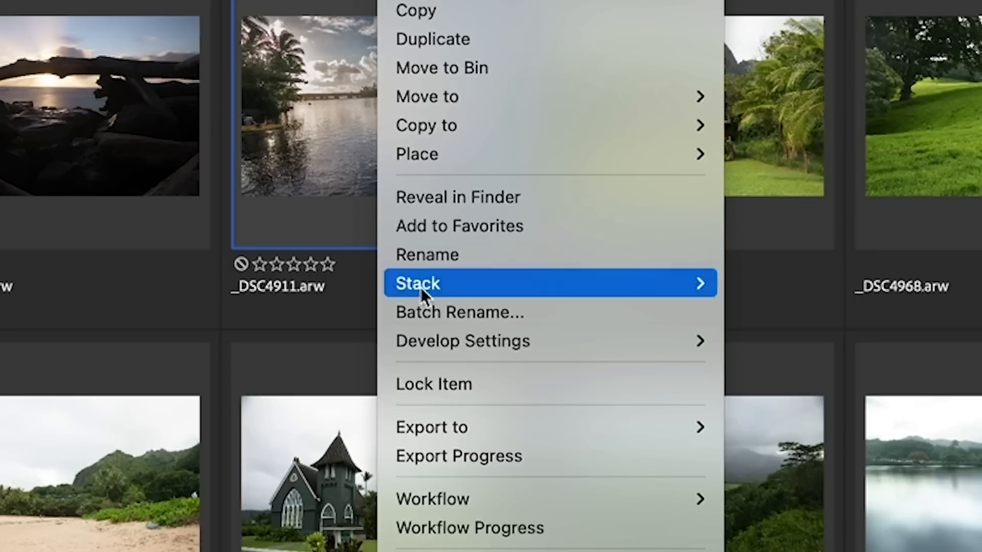
pyautogui.moveTo(557, 373)
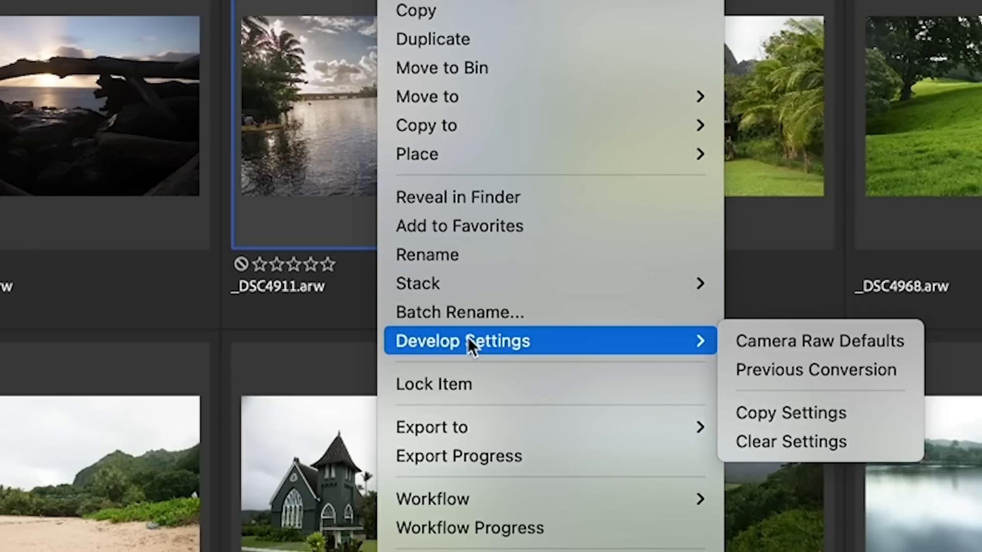
pyautogui.click(830, 409)
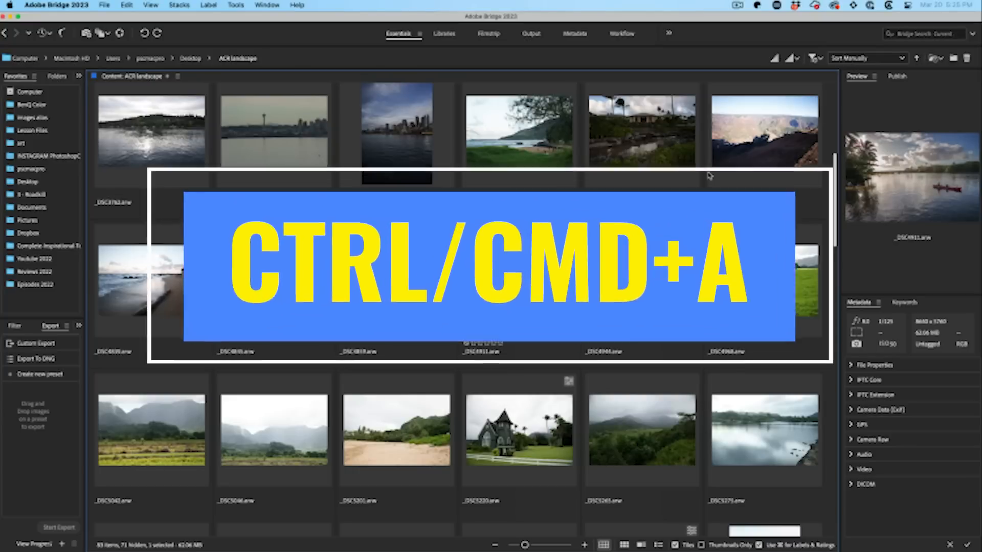
# Select the target raw photos, including _DSC4423, _DSC4748, _DSC4859 and _DSC4845.
pyautogui.press('super+a')
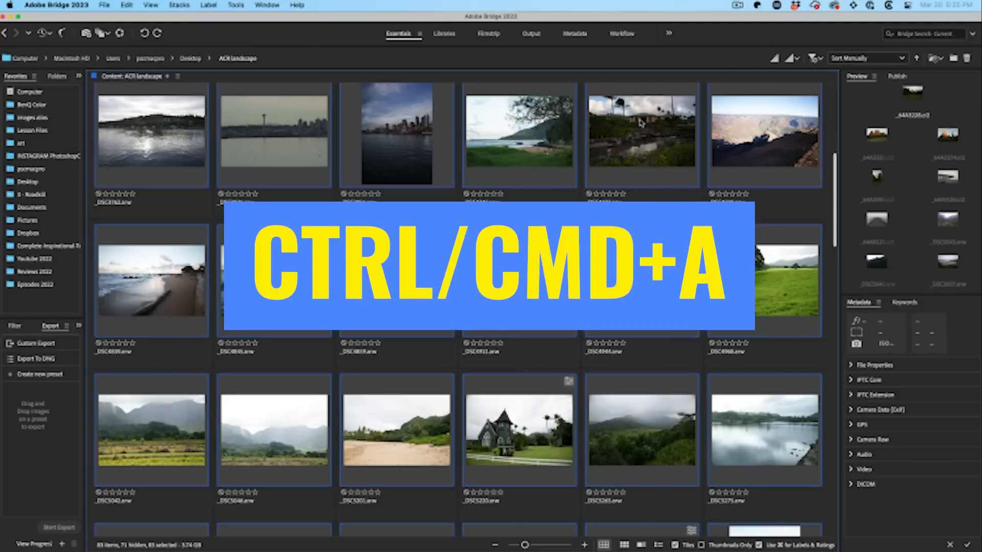
pyautogui.click(670, 118)
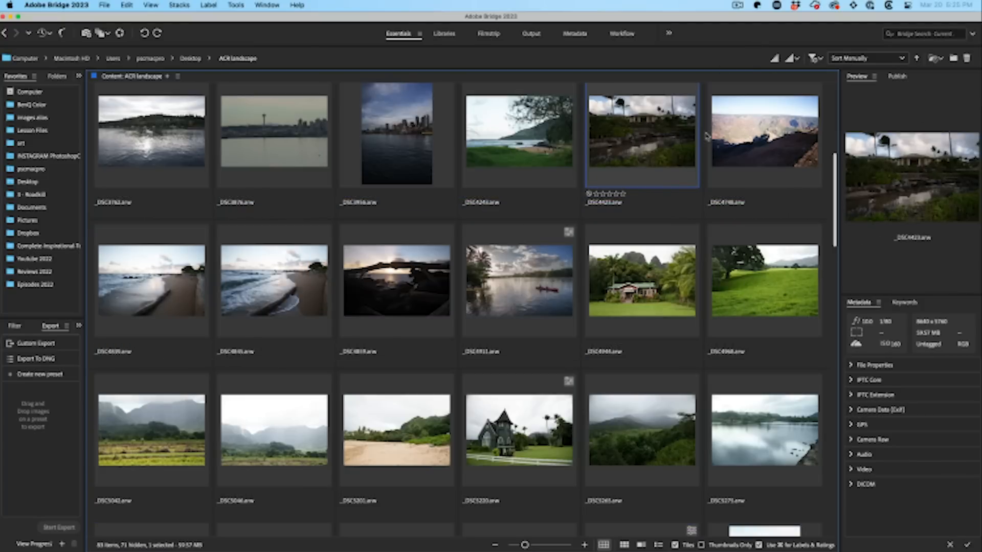
pyautogui.keyDown('super'); pyautogui.click(774, 129); pyautogui.keyUp('super')
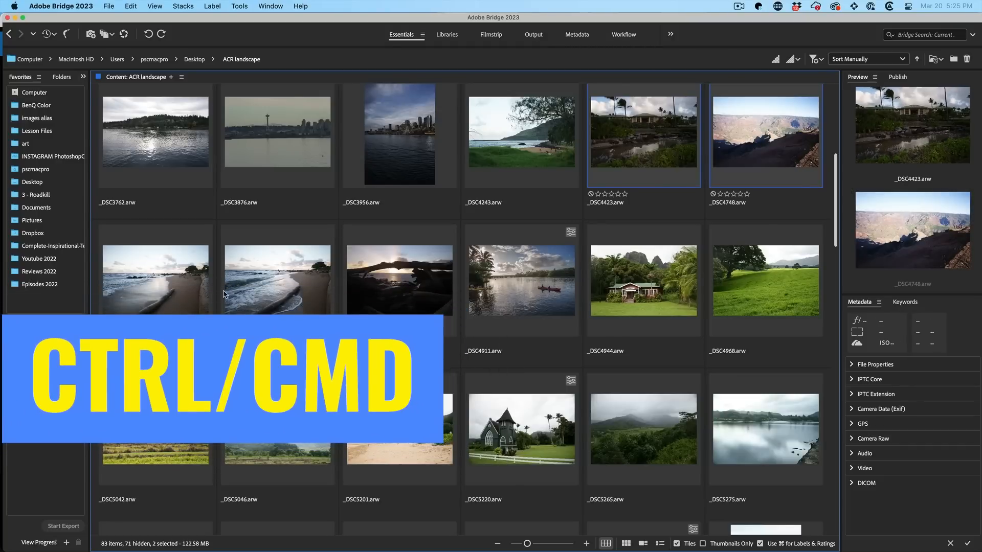
pyautogui.keyDown('super'); pyautogui.click(415, 276); pyautogui.keyUp('super')
pyautogui.keyDown('super'); pyautogui.click(289, 283); pyautogui.keyUp('super')
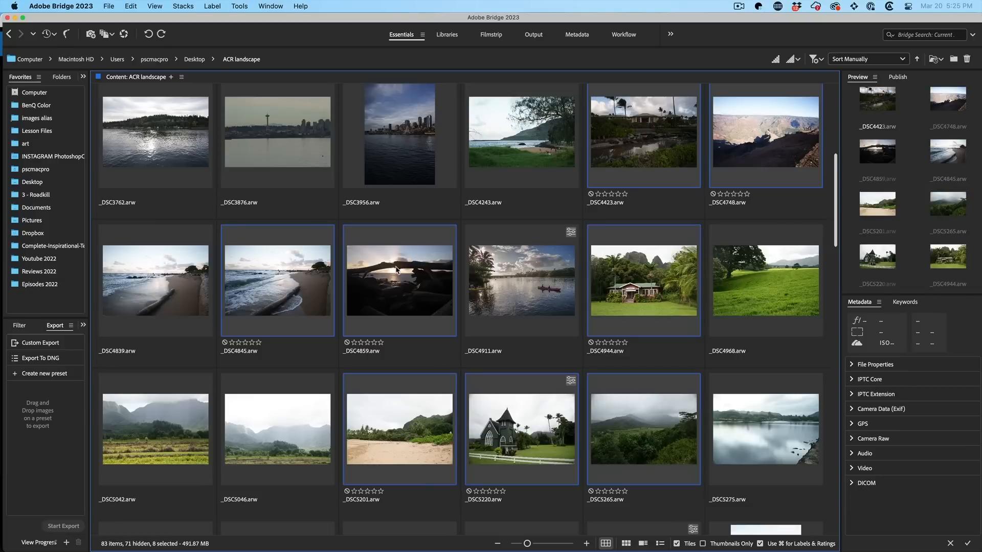
# Paste the copied develop settings onto the selected photos with Subset set to All.
pyautogui.rightClick(397, 269)
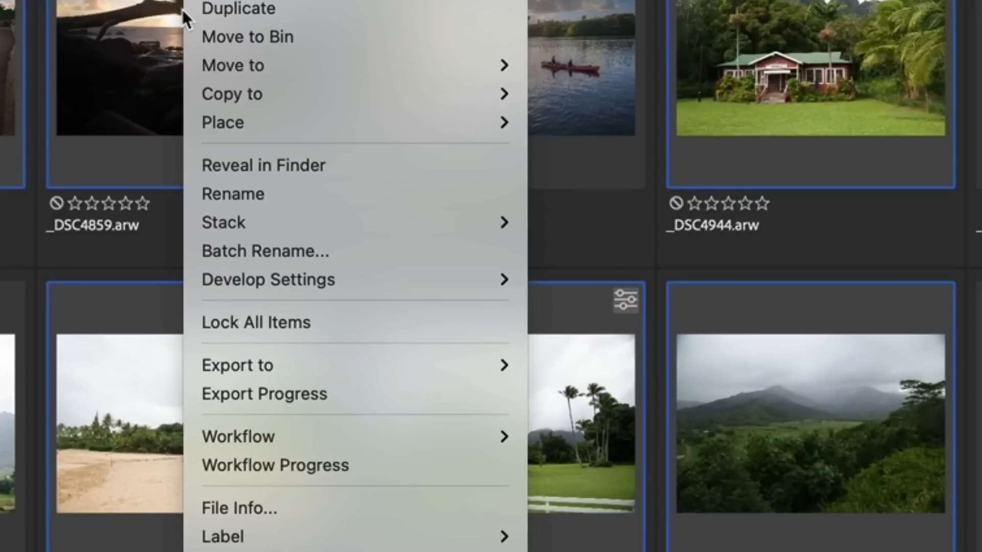
pyautogui.moveTo(384, 277)
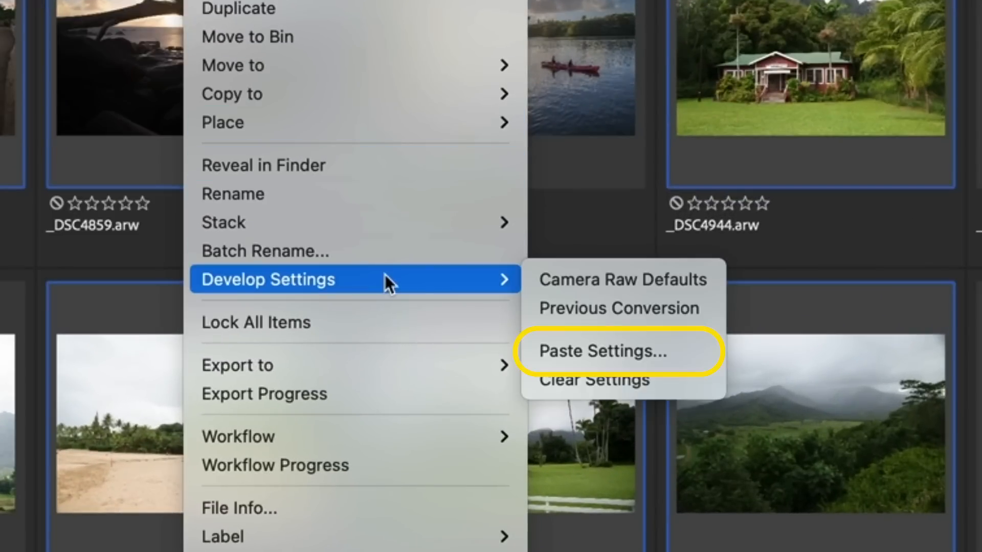
pyautogui.click(649, 352)
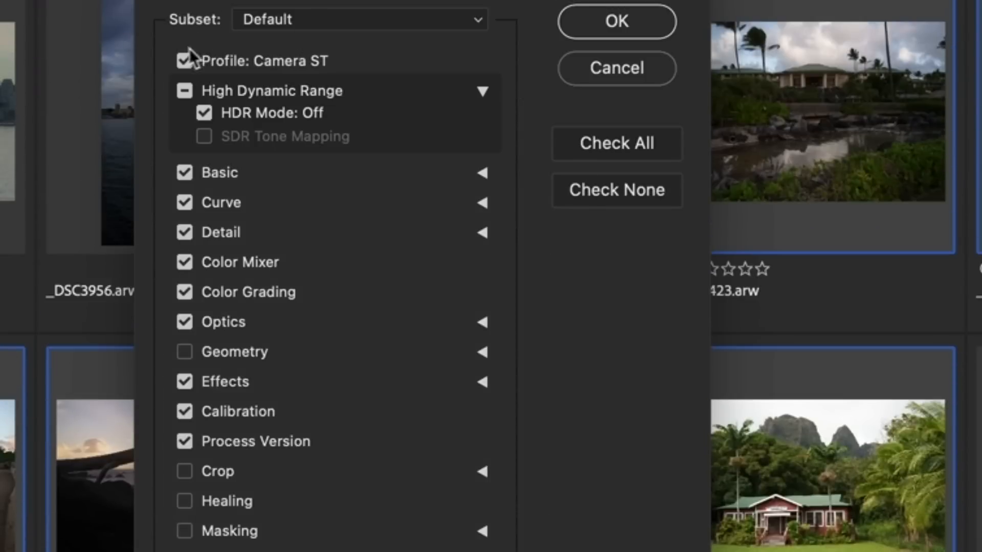
pyautogui.click(636, 129)
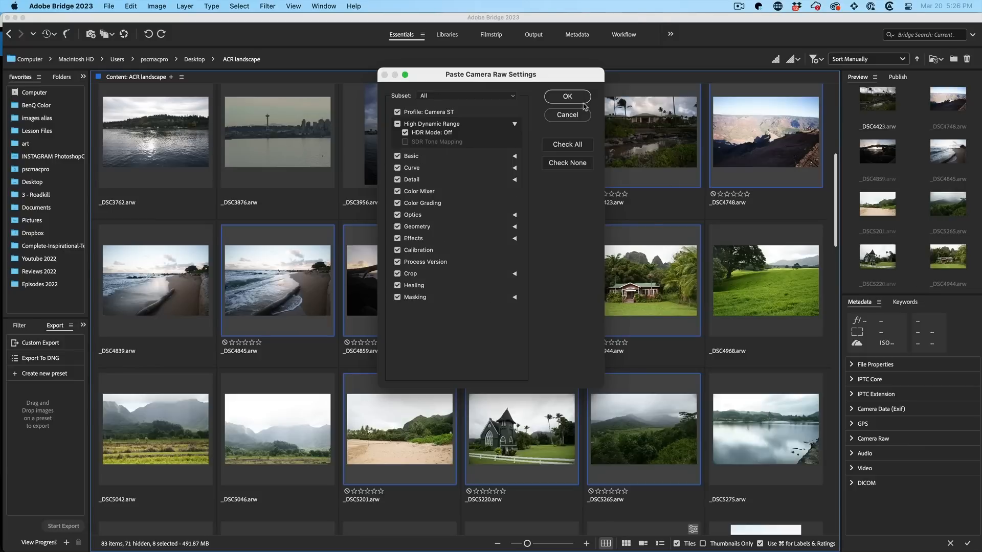
pyautogui.click(568, 96)
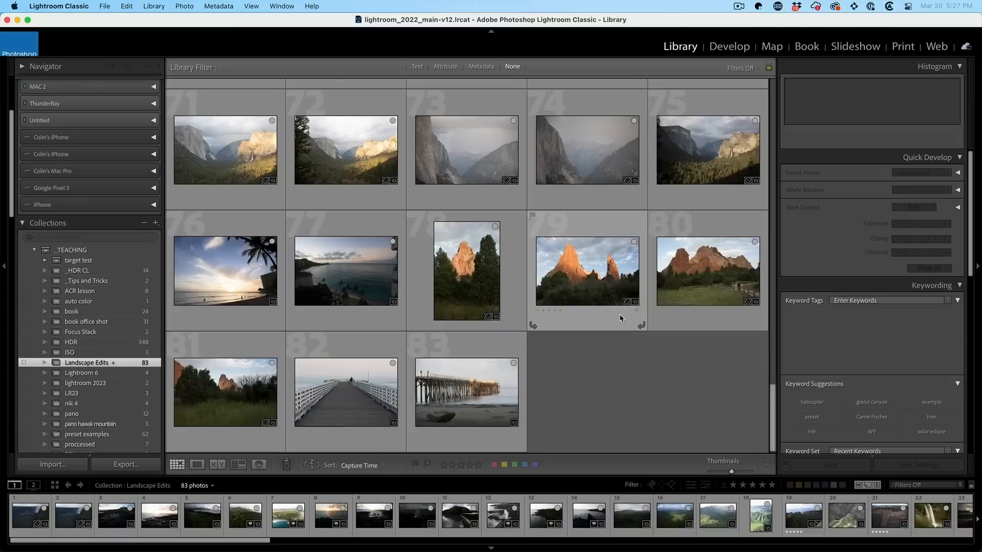
# Scroll to the top of the Landscape Edits grid and select all 83 photos with Cmd+A.
pyautogui.scroll(10, 619, 314)
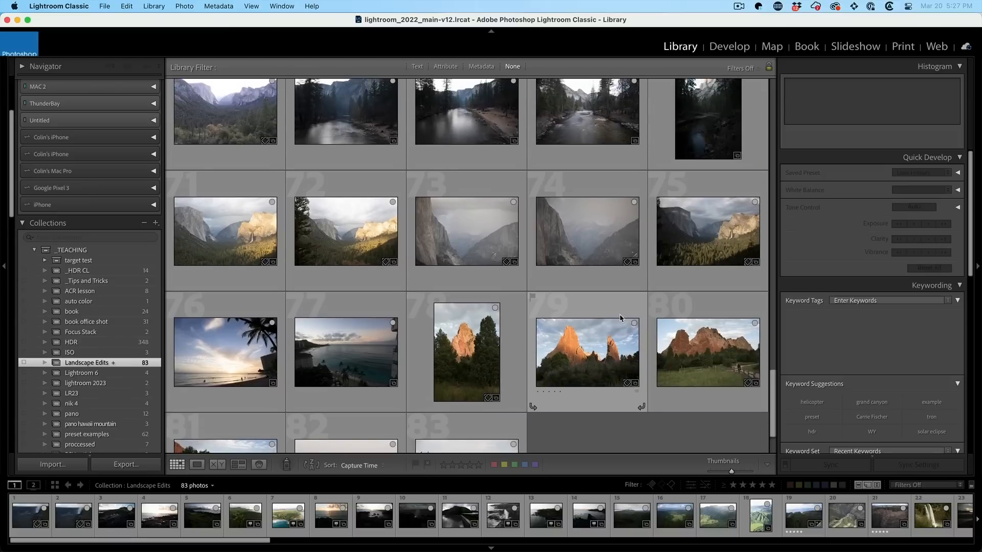
pyautogui.scroll(15, 620, 317)
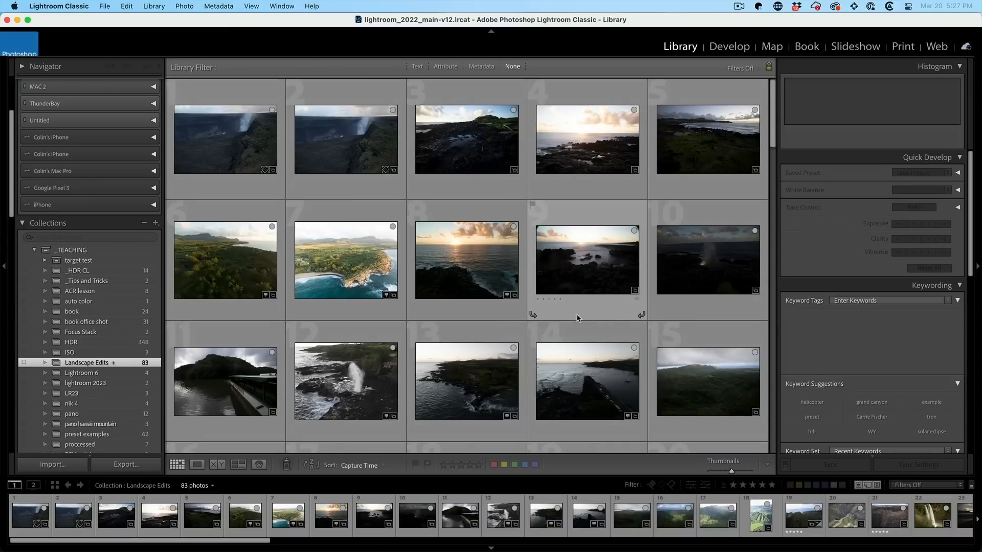
pyautogui.press('super+a')
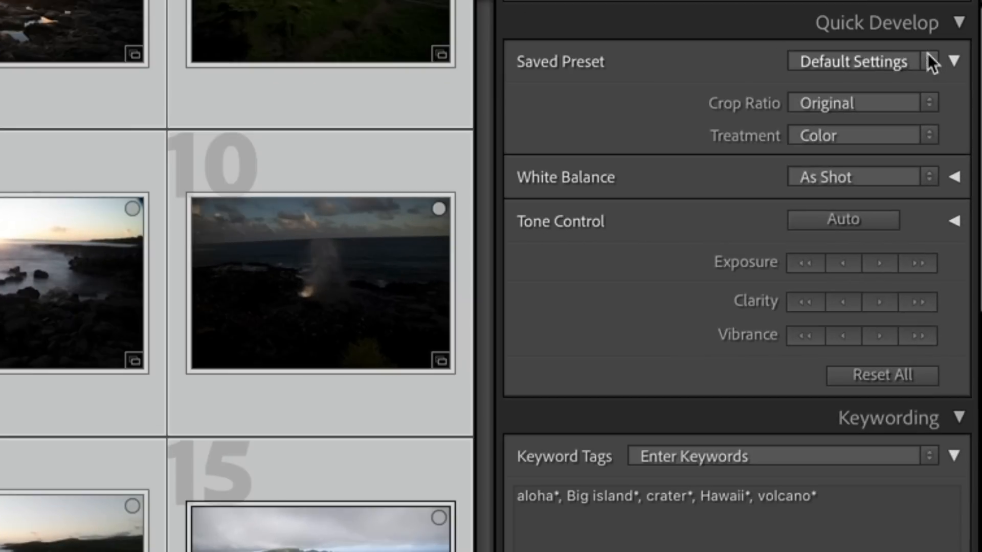
# Apply the Batch Landscape user preset from Quick Develop's Saved Preset list to the 15 selected photos.
pyautogui.click(934, 110)
pyautogui.moveTo(914, 143)
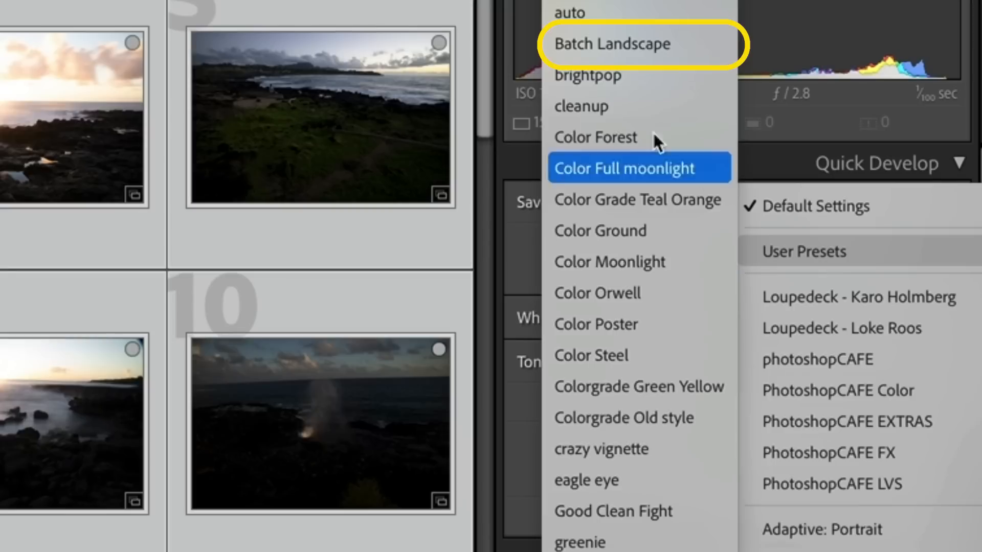
pyautogui.click(640, 46)
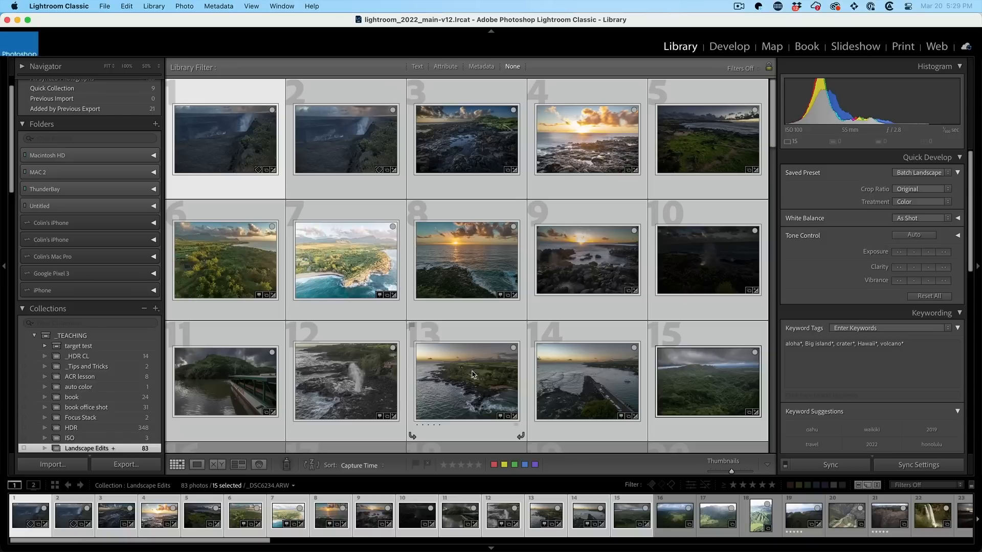
# Open the boat photo in Develop and show the preset's two masks, with Mask 1 covering the sky.
pyautogui.doubleClick(199, 385)
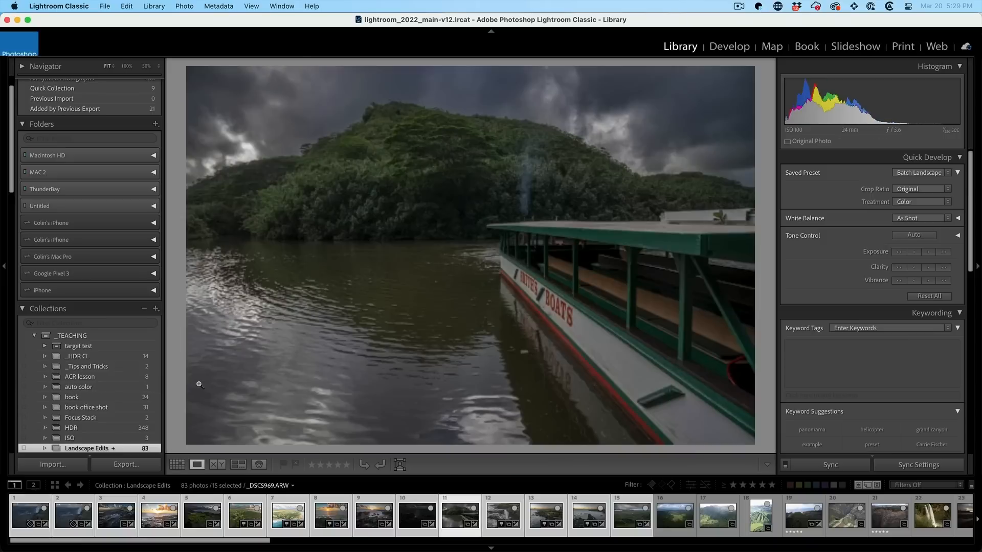
pyautogui.press('d')
pyautogui.click(916, 163)
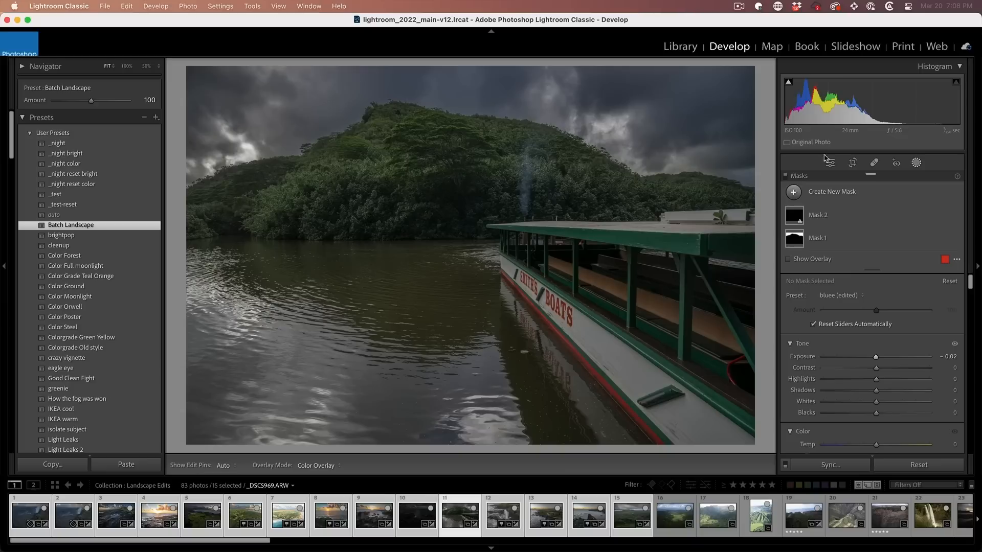
# Raise the boat photo's global Exposure to +1.05, then toggle Before/After to compare with the original.
pyautogui.click(830, 163)
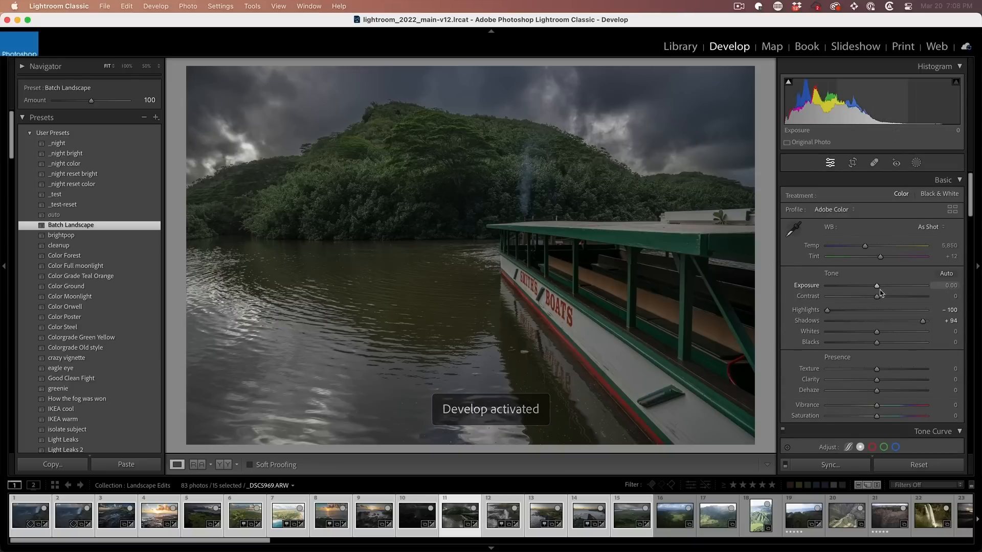
pyautogui.moveTo(877, 288); pyautogui.dragTo(887, 287)
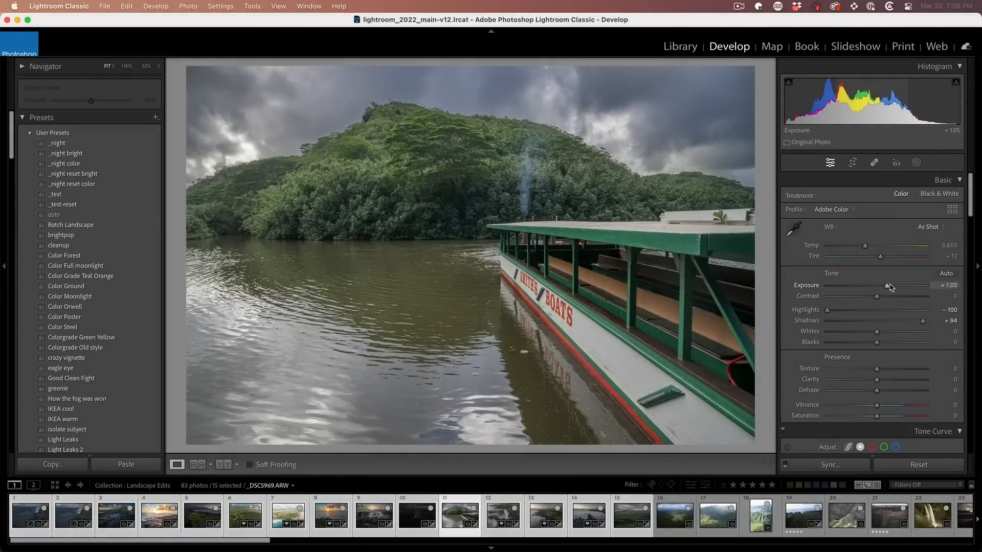
pyautogui.press('\\')
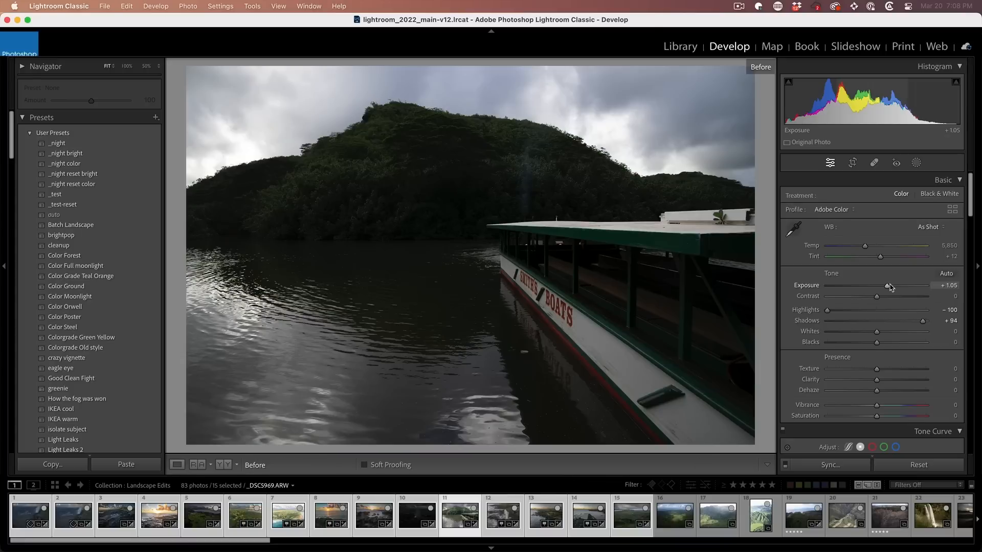
pyautogui.press('\\')
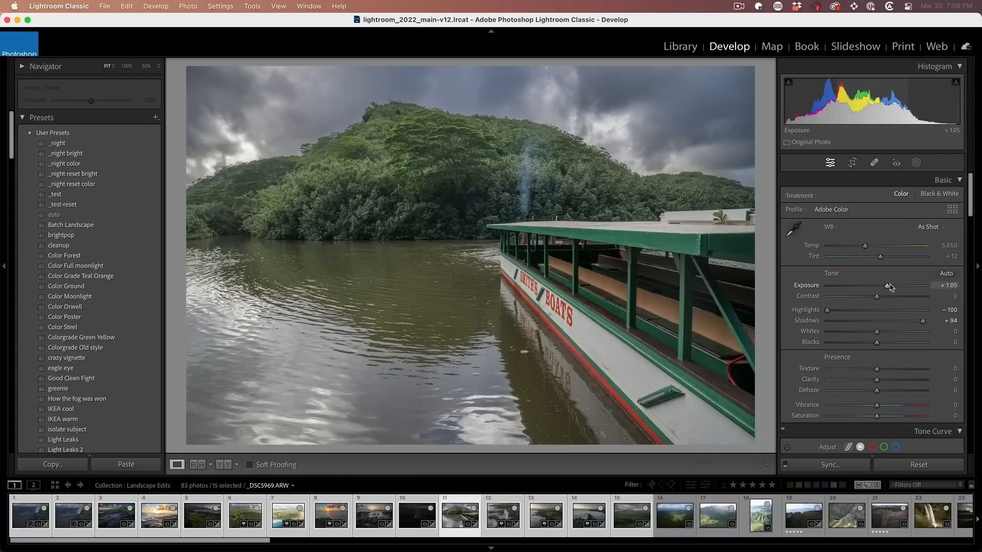